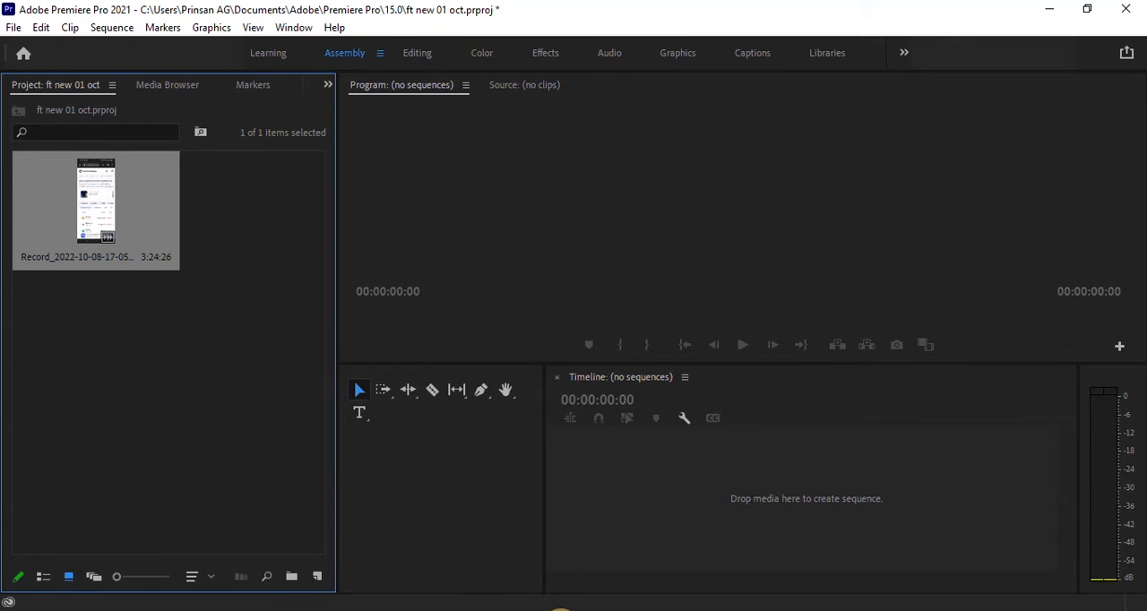
Step: Switch to VLC media player and view the vertical phone recording in full screen
mouse_move(557, 610)
left_click(555, 528)
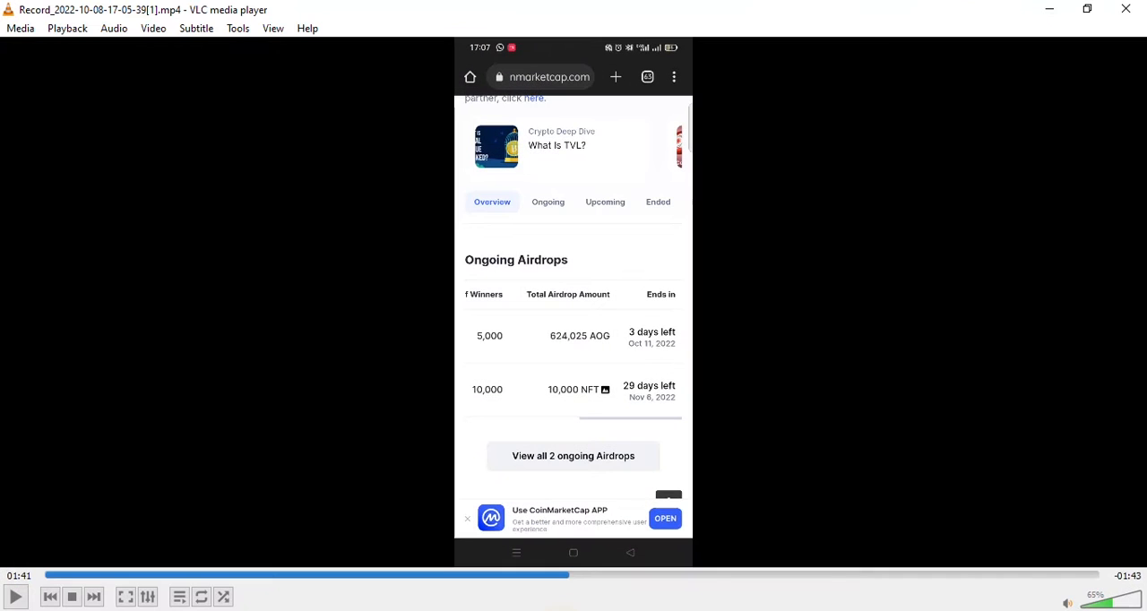
double_click(824, 451)
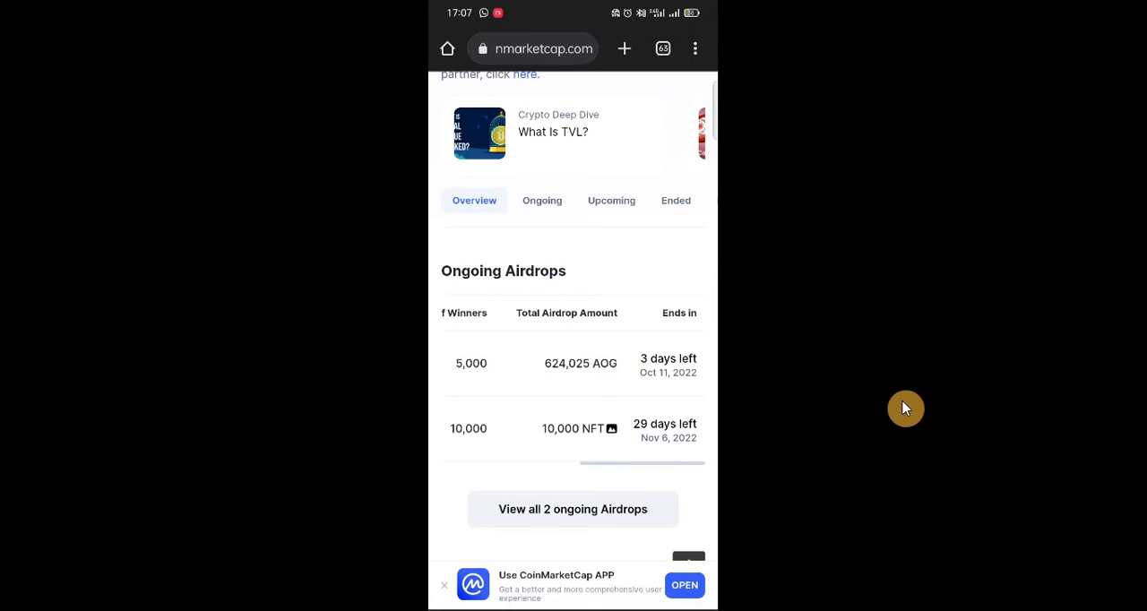
double_click(886, 367)
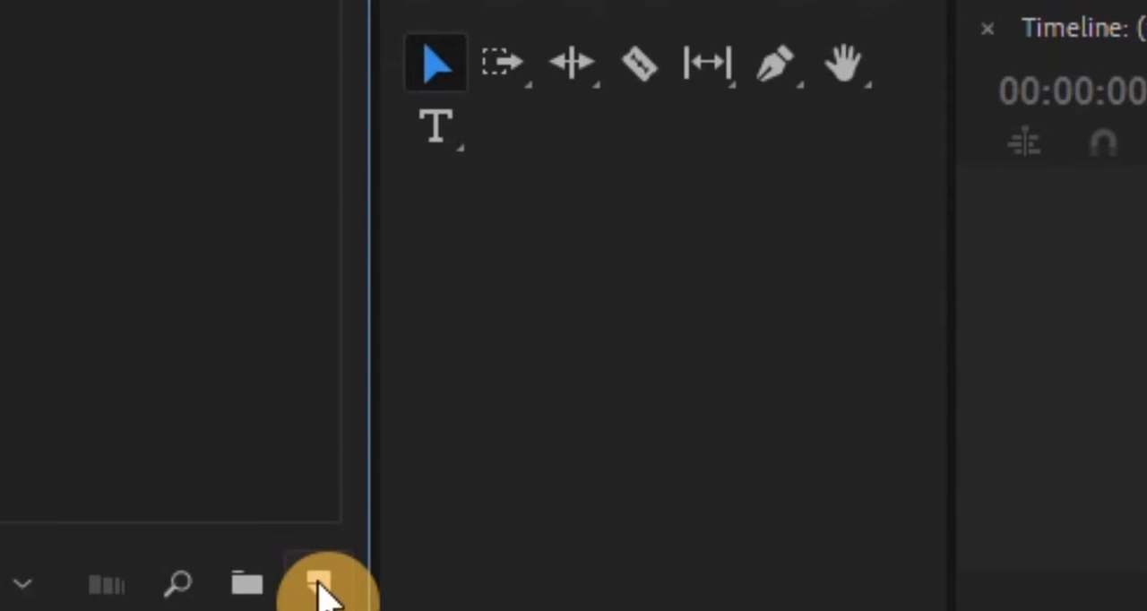
Step: Create an adjustment layer of 1920 by 1080 at 23.976 fps with square pixels
left_click(320, 587)
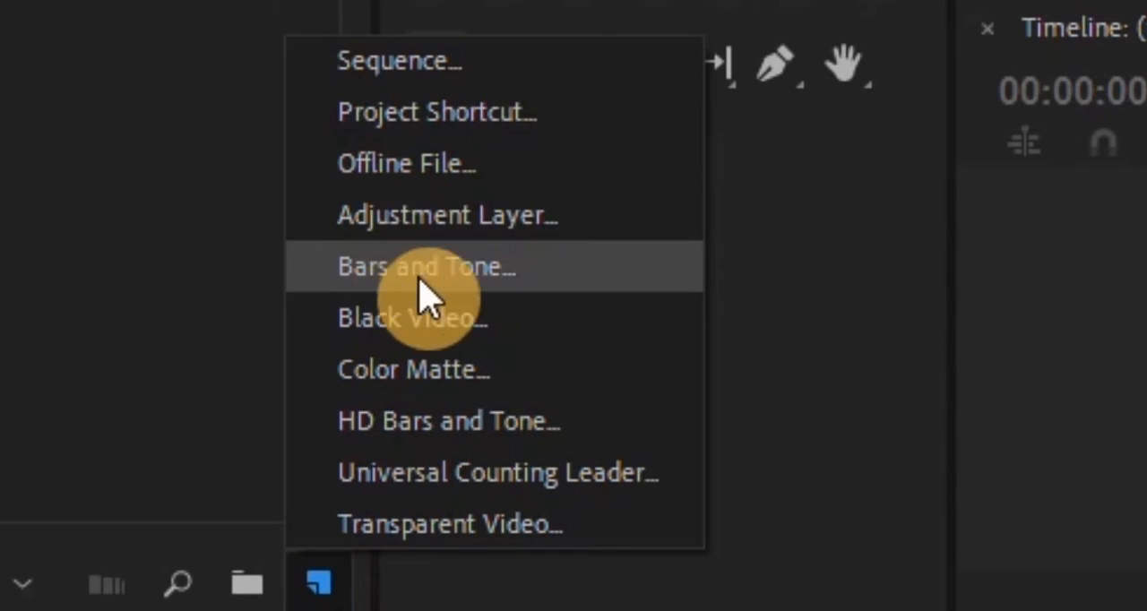
left_click(469, 228)
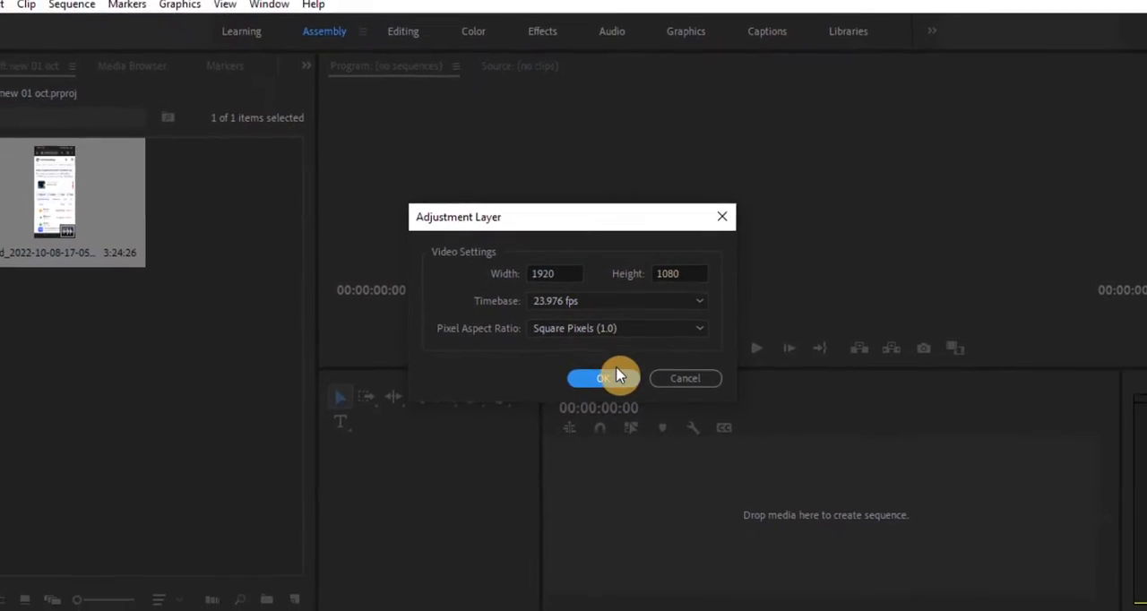
left_click(615, 377)
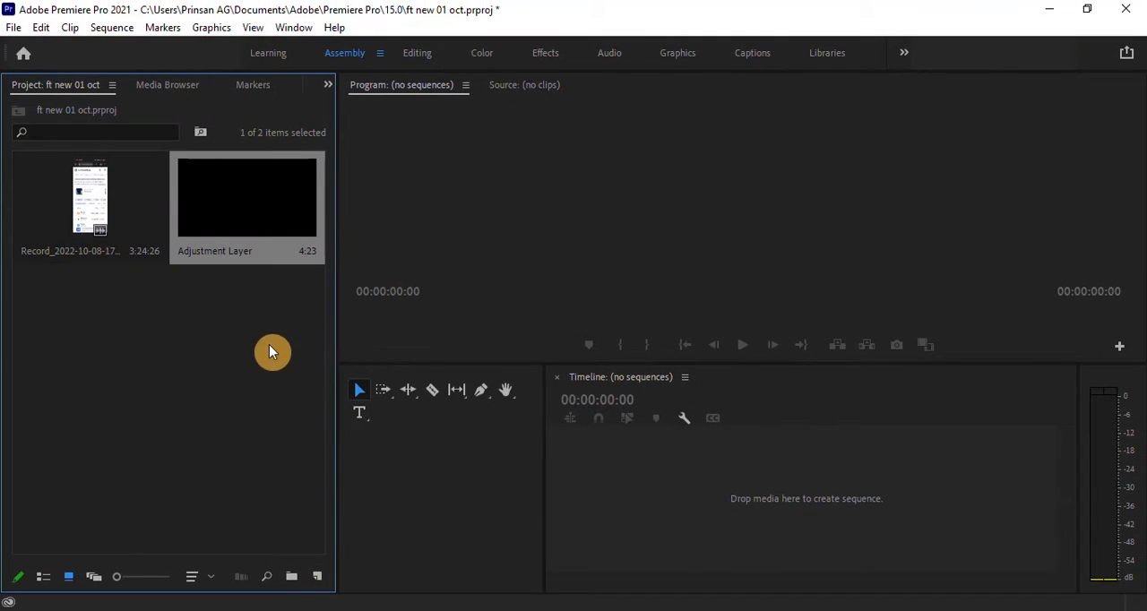
Step: Create a sequence from the adjustment layer and delete the adjustment layer clip from its timeline
left_click(276, 318)
left_click(267, 192)
left_click_drag(265, 222, 627, 467)
left_click_drag(627, 468, 627, 467)
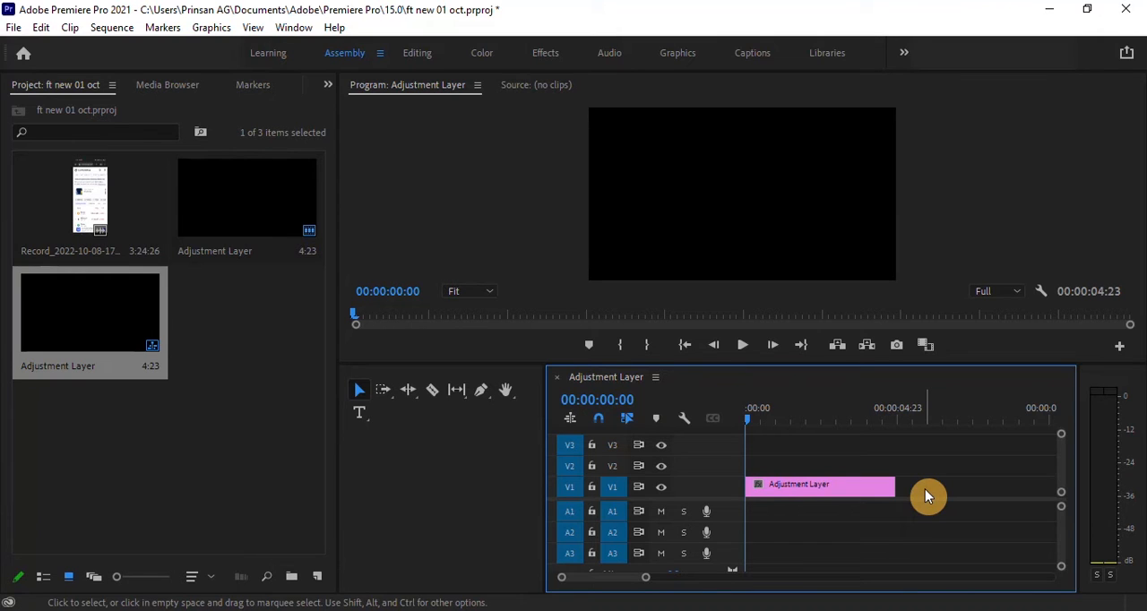
left_click_drag(926, 480, 827, 542)
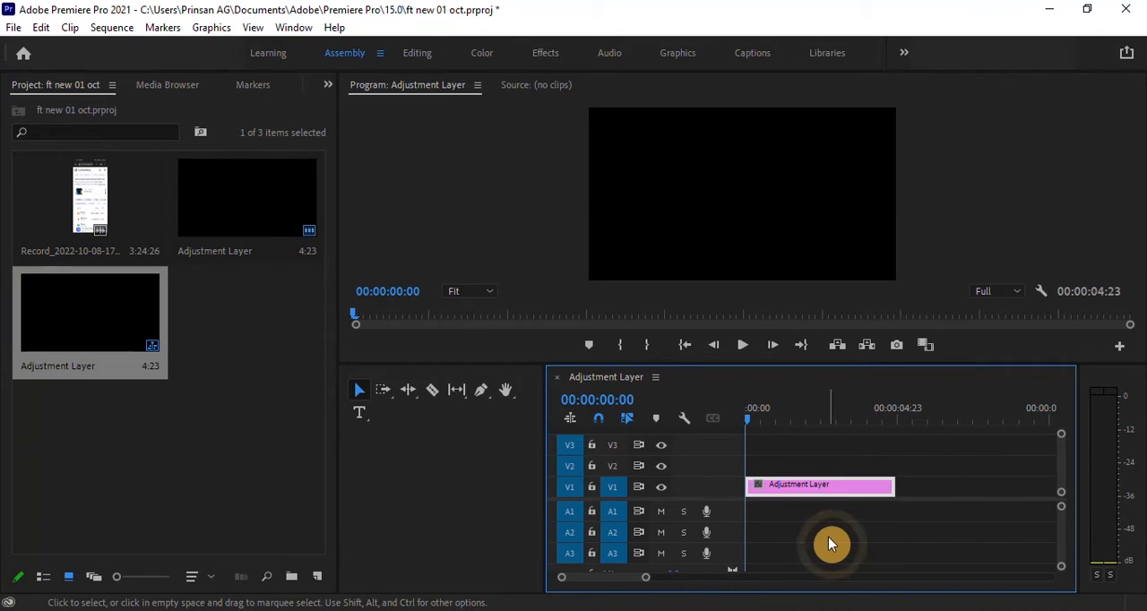
key("Delete")
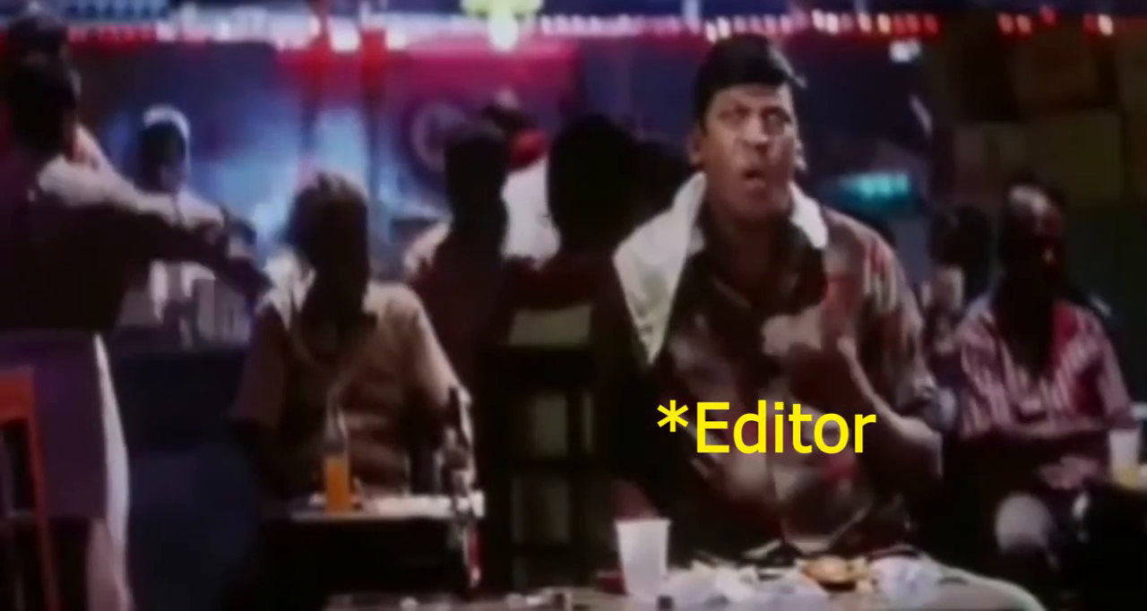
Step: Place the phone recording at the start of track V1, keeping the existing sequence settings
left_click(81, 201)
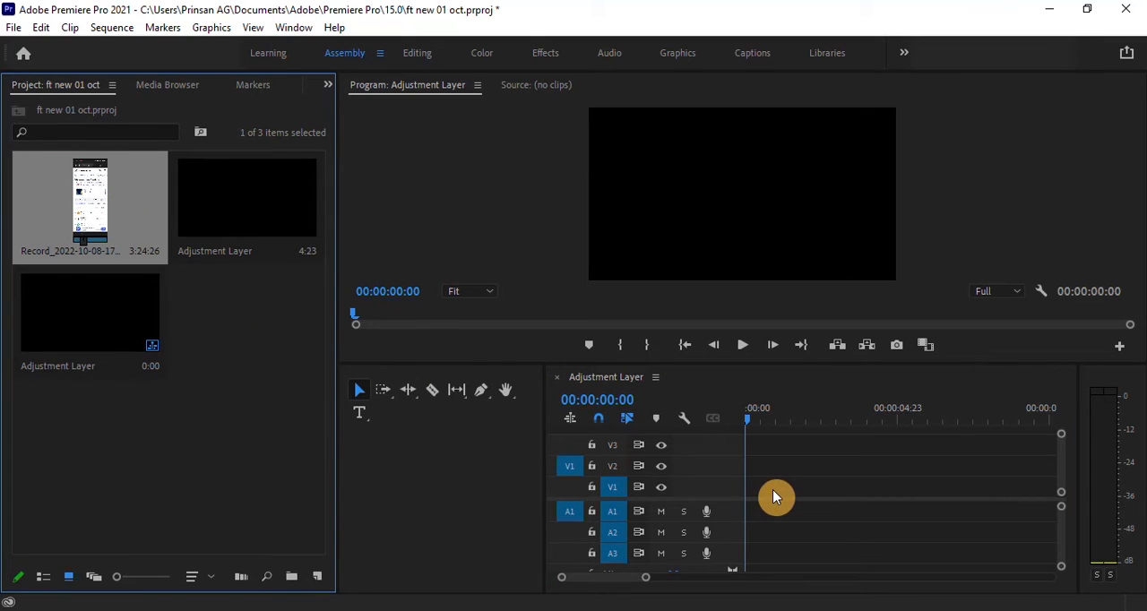
left_click_drag(63, 209, 753, 494)
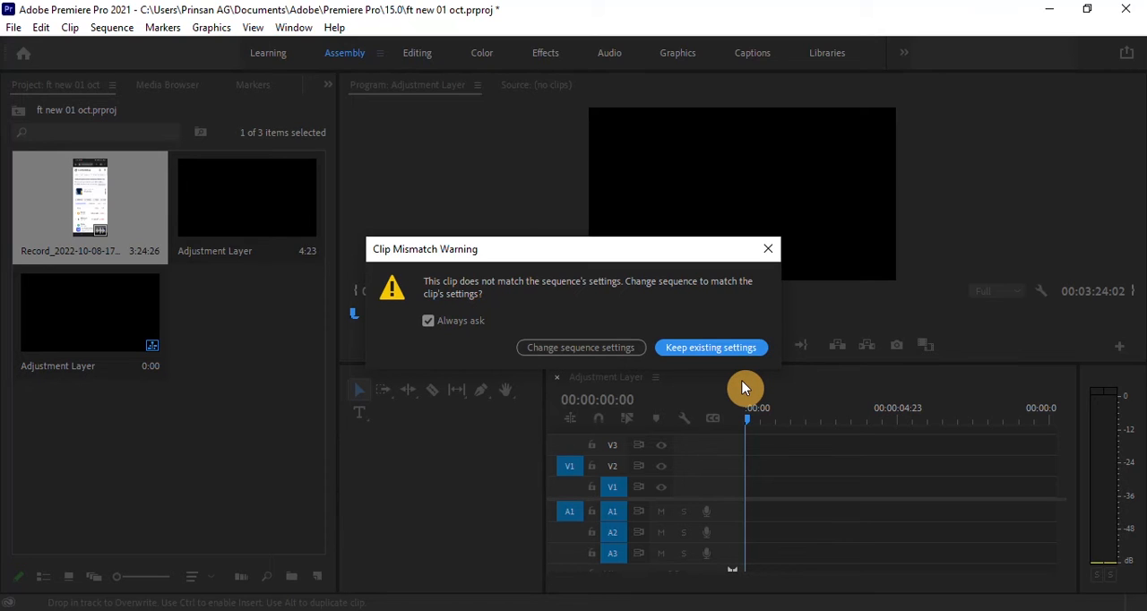
left_click(682, 348)
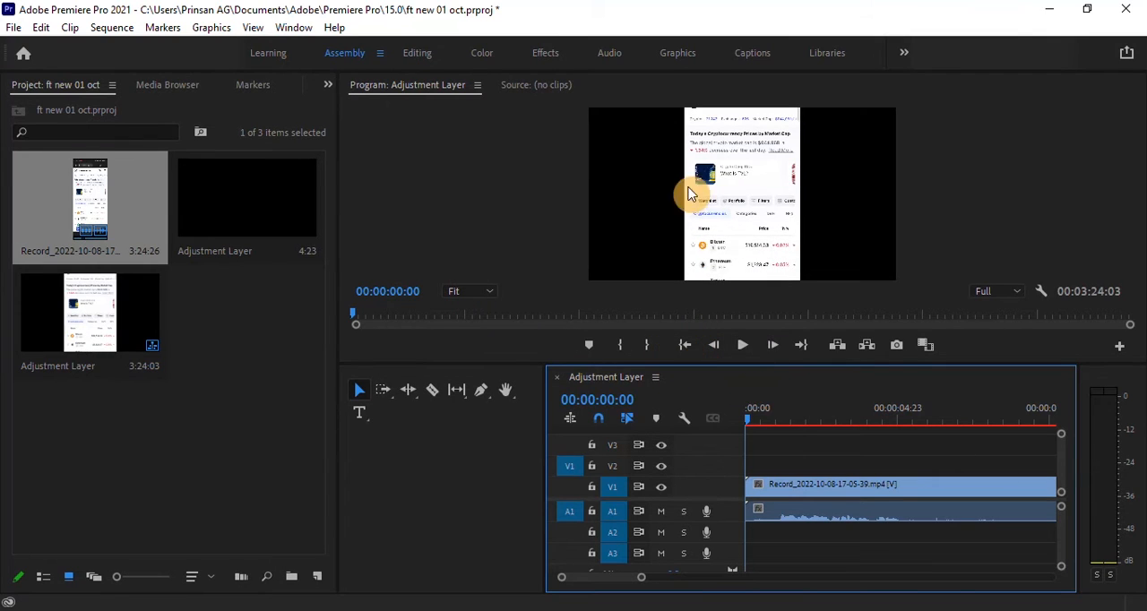
Step: Duplicate the recording's video so that one copy lies on V1 and the other on V2
left_click(819, 491)
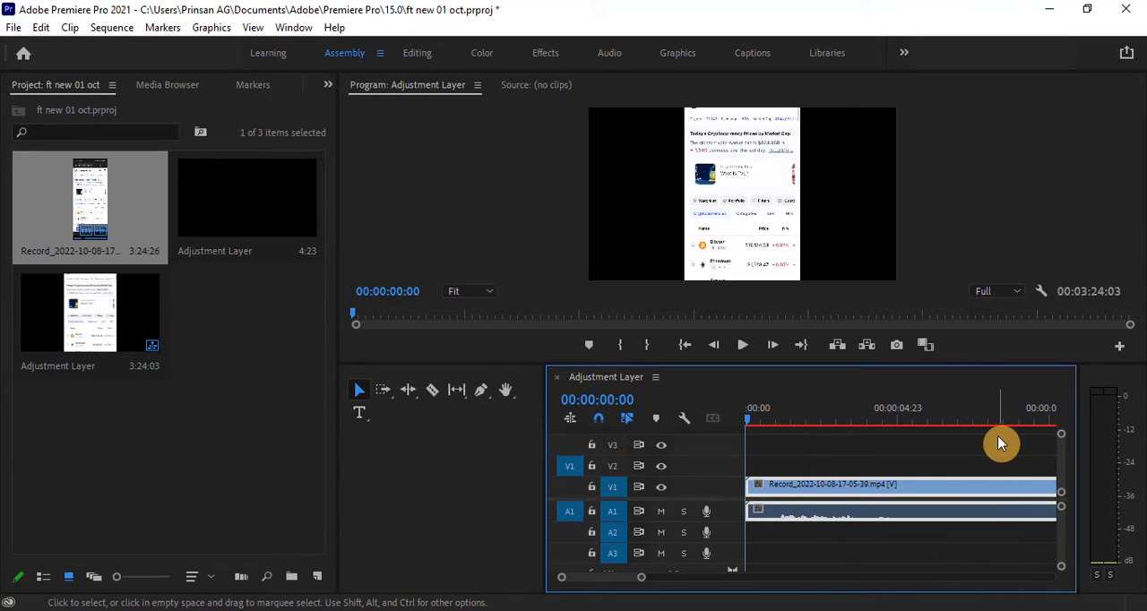
key("alt")
left_click_drag(916, 490, 923, 479)
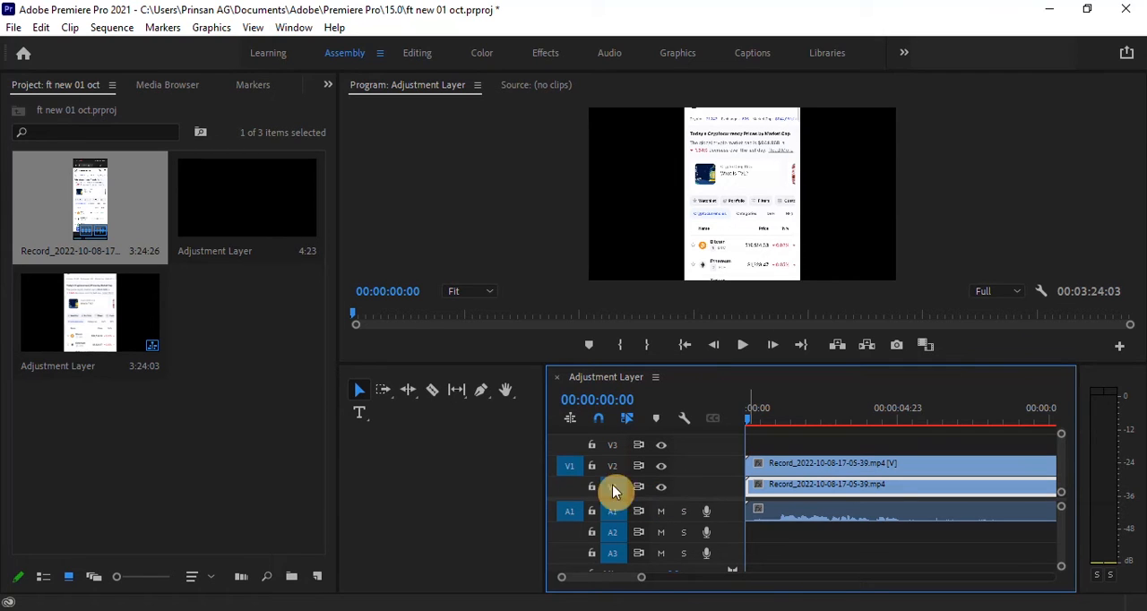
Step: Hide track V2 and scale the recording on V1 to 272 so it fills the frame
left_click(662, 466)
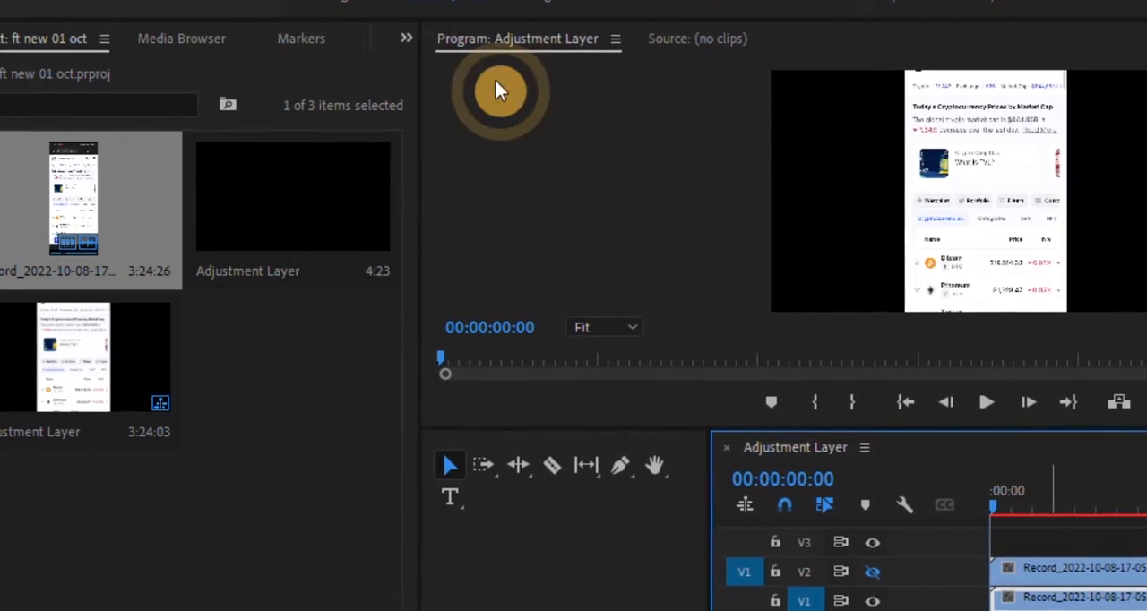
left_click(539, 7)
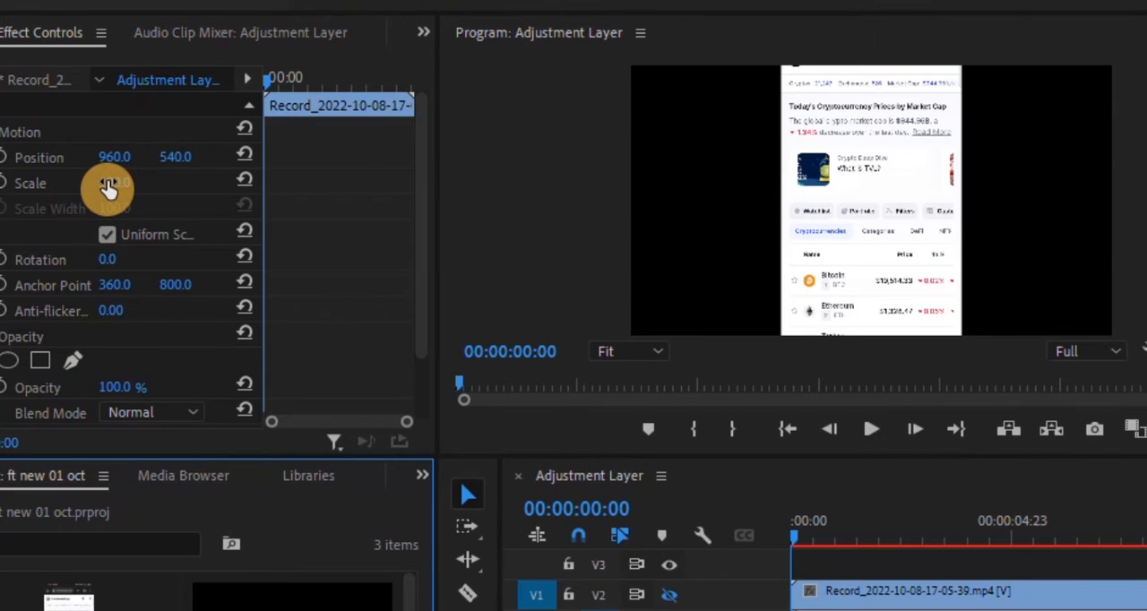
left_click_drag(108, 186, 264, 187)
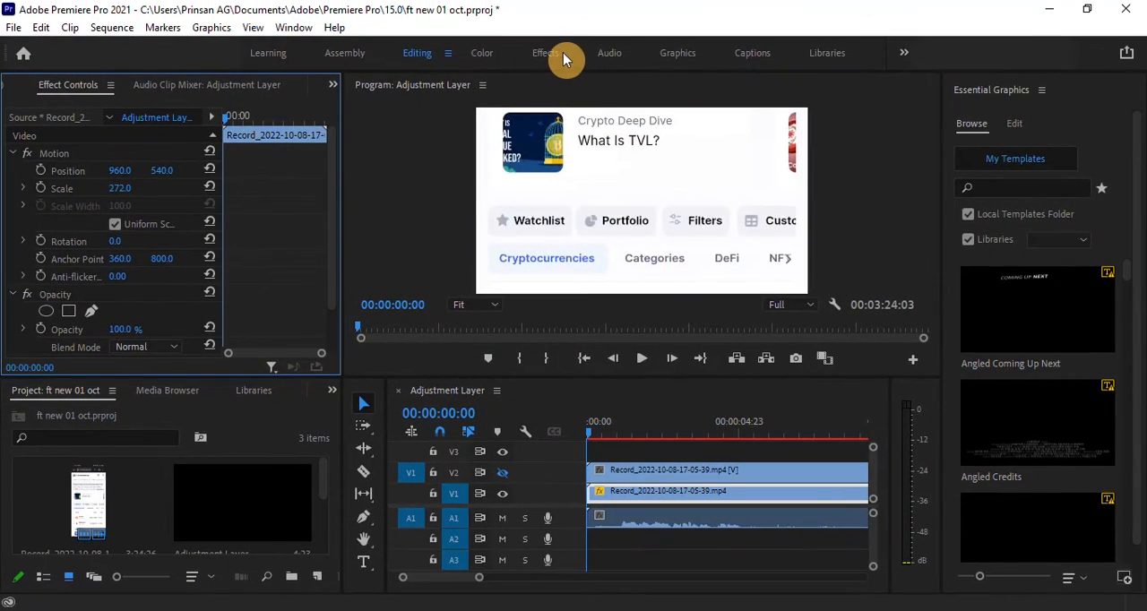
Step: Find the Fast Blur video effect and apply it to the recording on V1
left_click(551, 54)
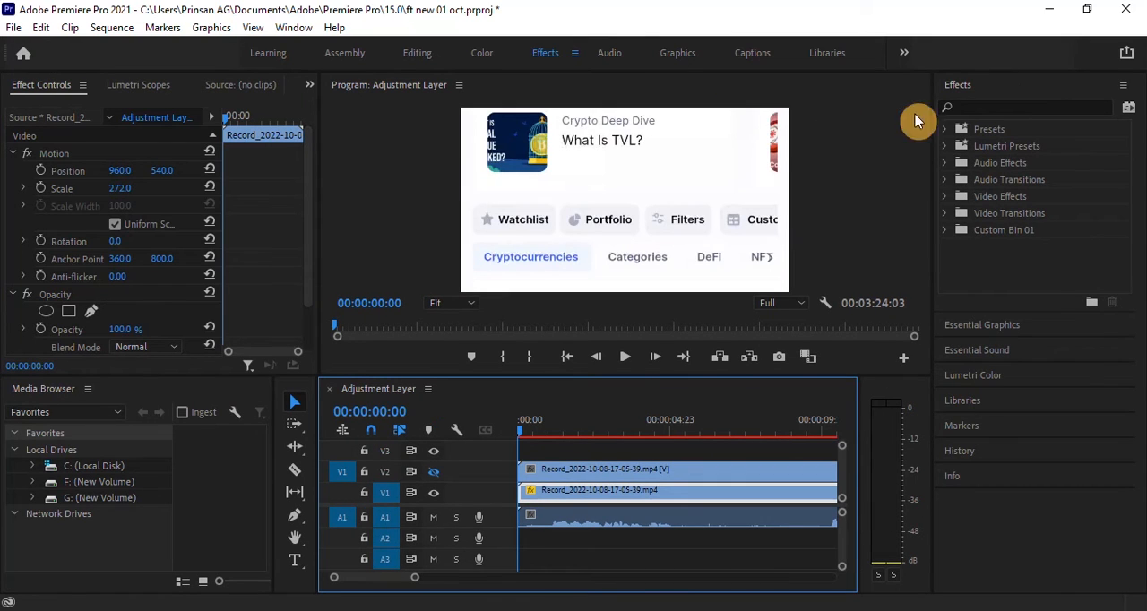
left_click(981, 107)
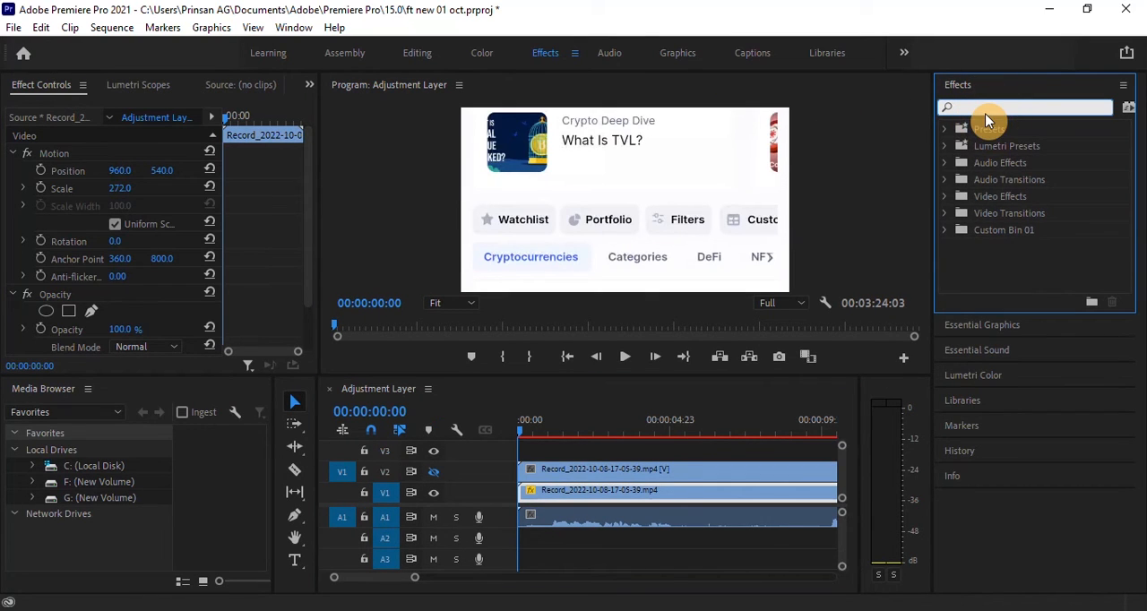
type("fast")
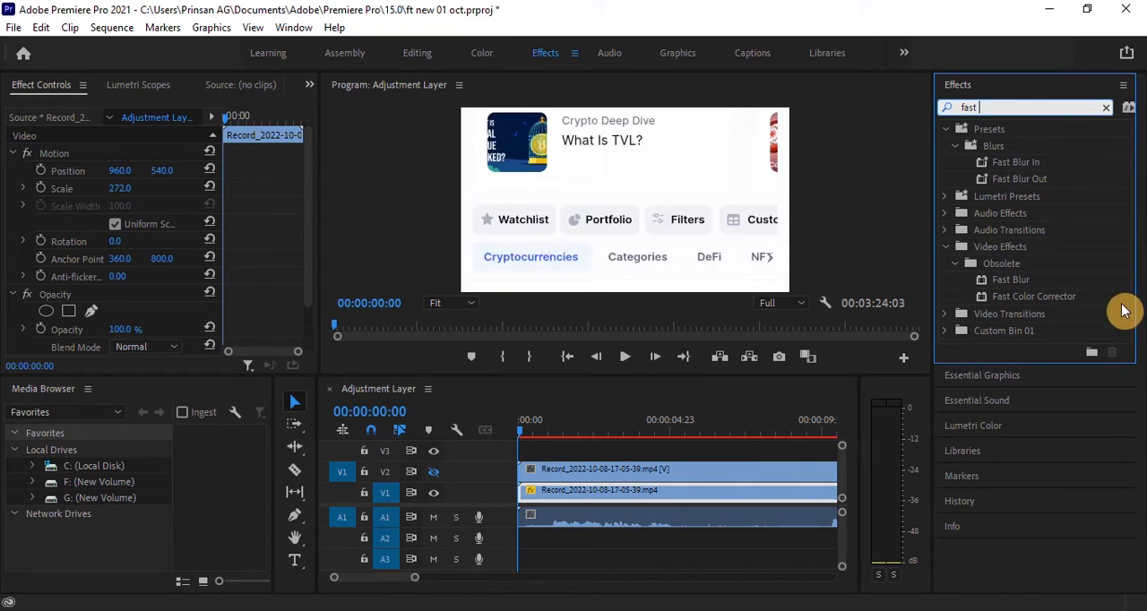
left_click(1017, 280)
left_click_drag(1023, 282, 615, 493)
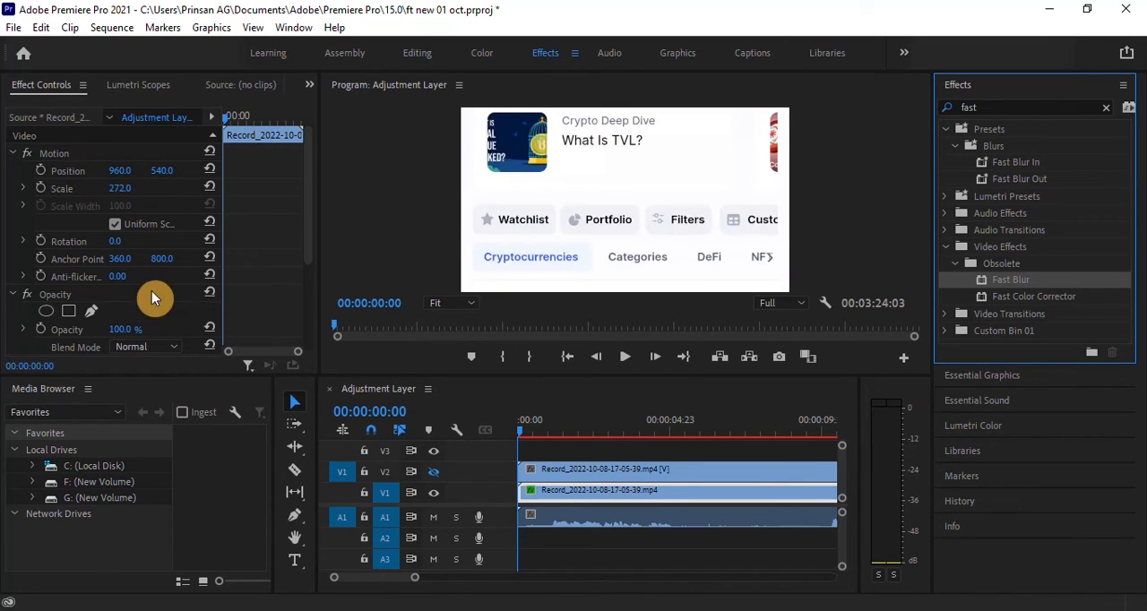
Step: Set the Fast Blur blurriness of the recording on V1 to 207
scroll(133, 293, "down", 1)
scroll(133, 293, "down", 4)
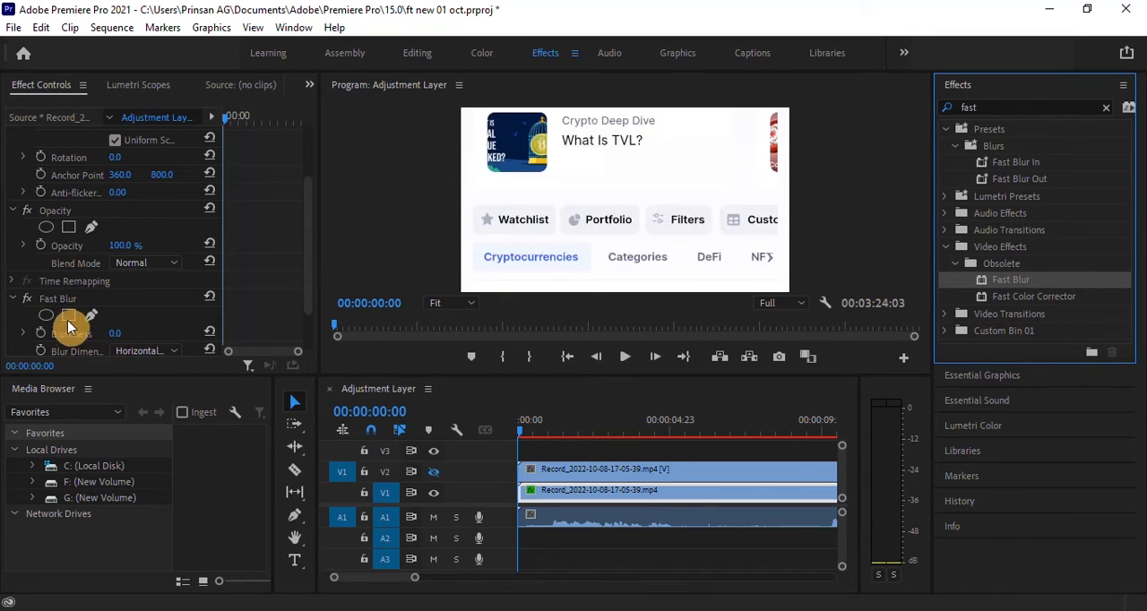
scroll(72, 314, "down", 1)
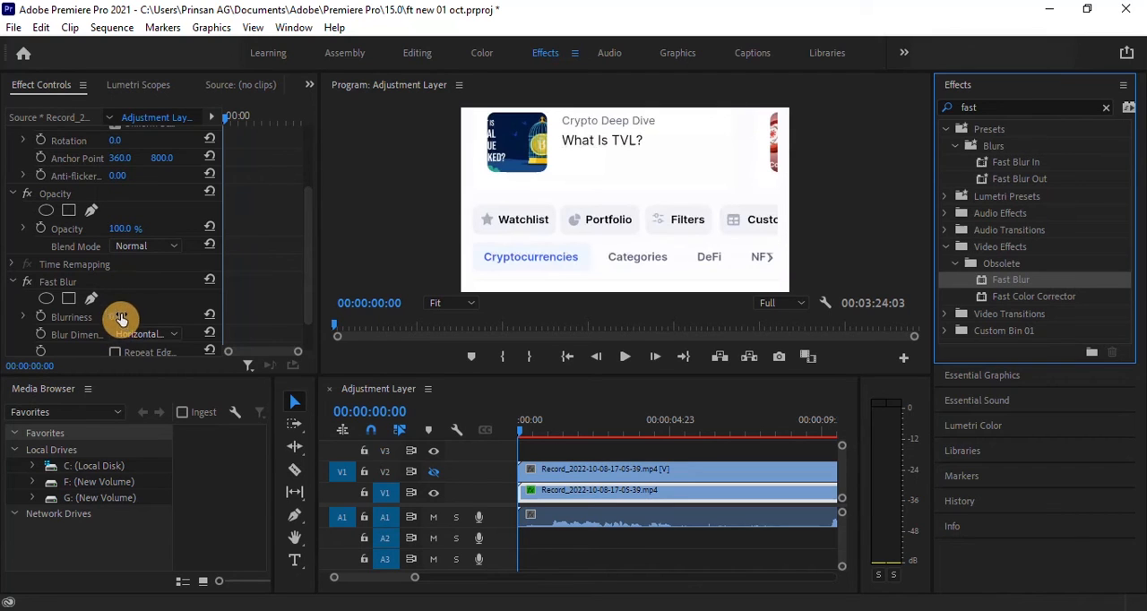
left_click_drag(110, 321, 119, 321)
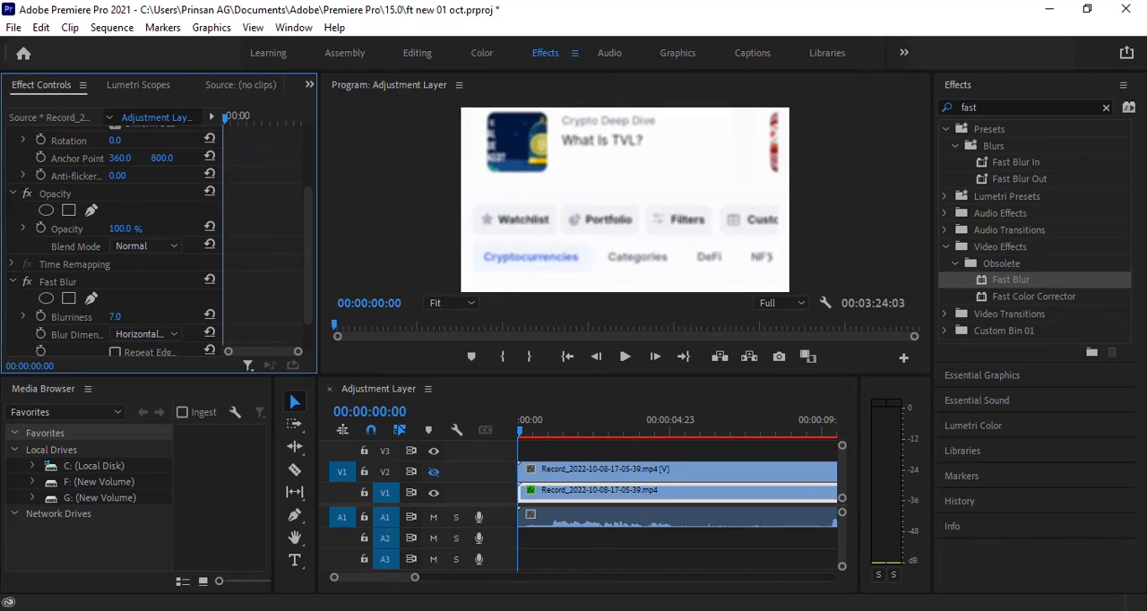
left_click_drag(117, 321, 376, 321)
left_click_drag(502, 321, 127, 321)
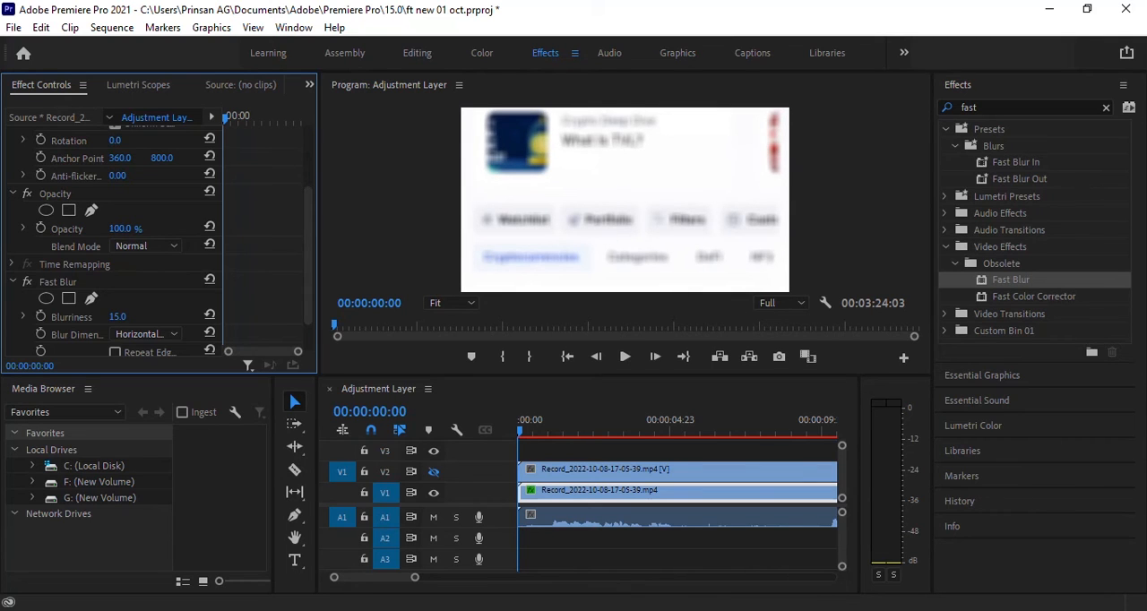
left_click_drag(127, 321, 187, 321)
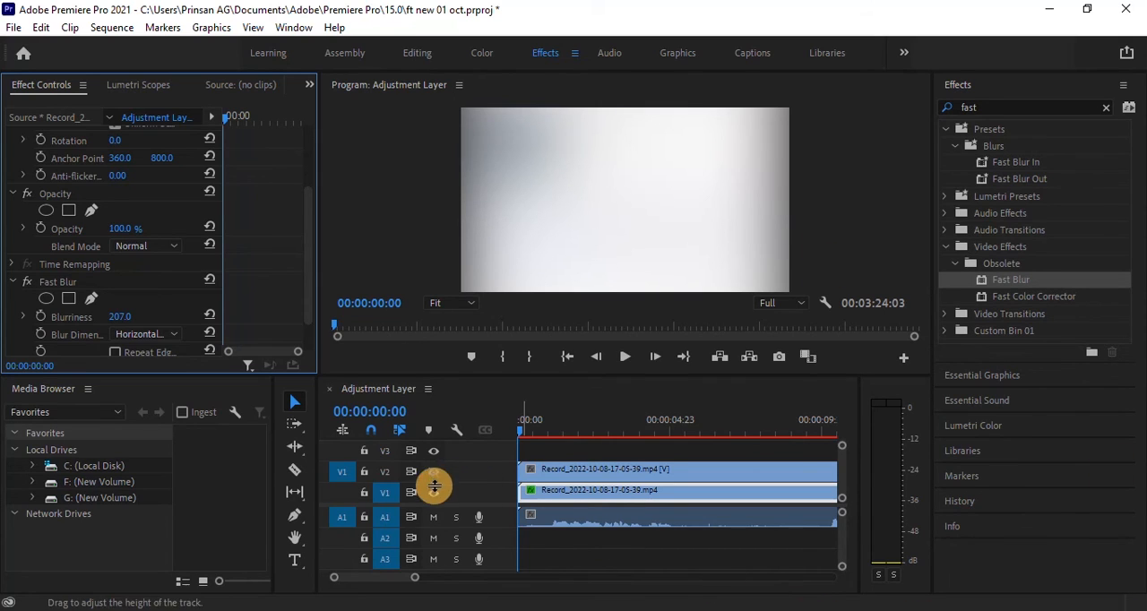
Step: Turn the output of track V2 back on over the blurred background
left_click(577, 475)
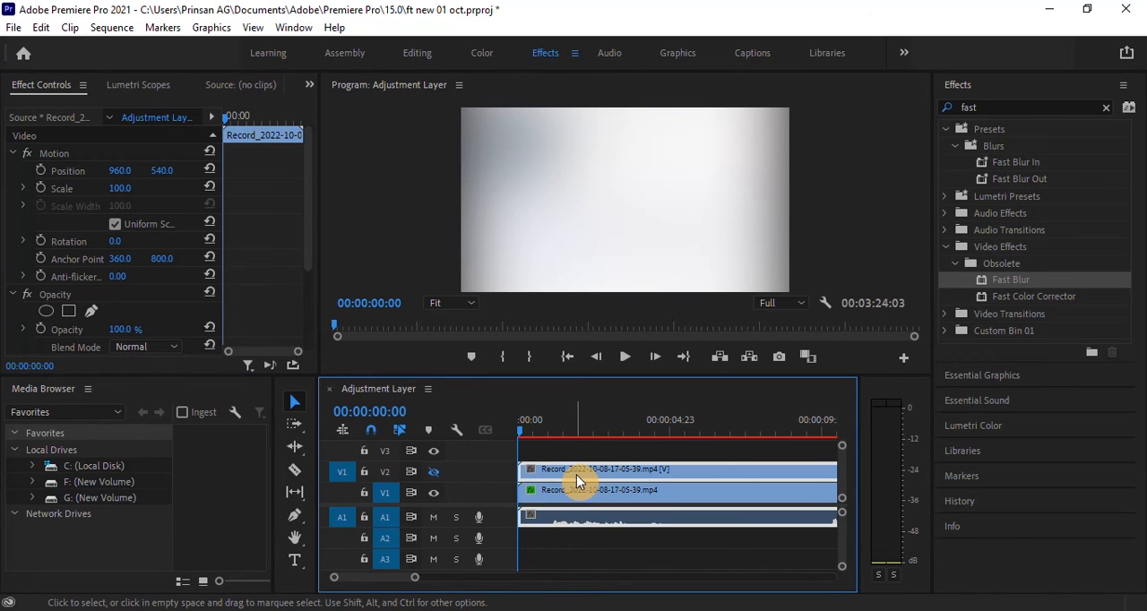
left_click(434, 472)
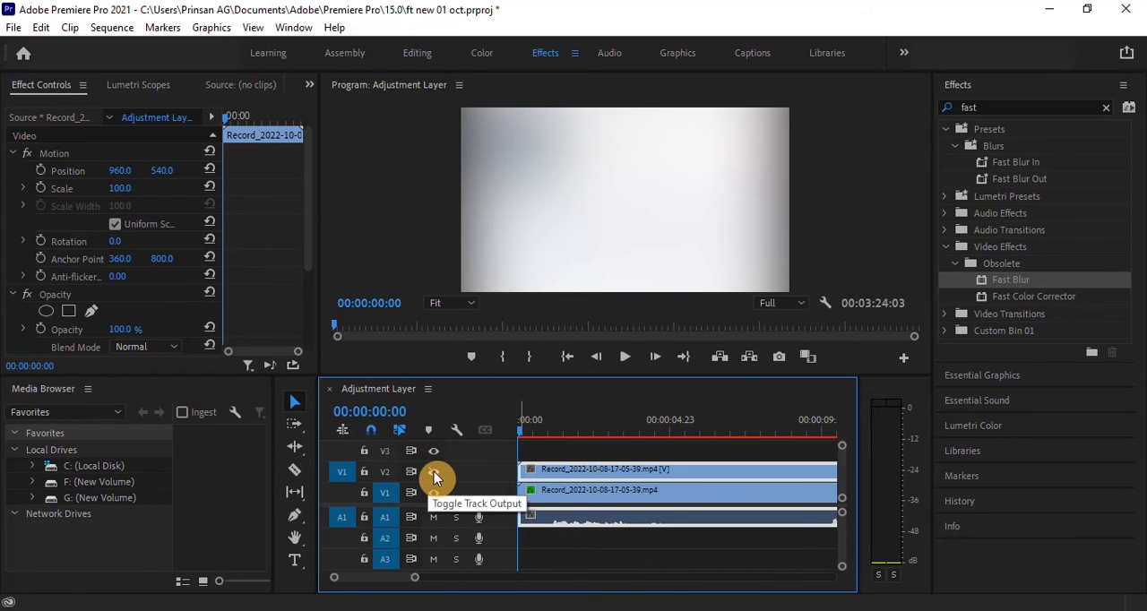
left_click(433, 472)
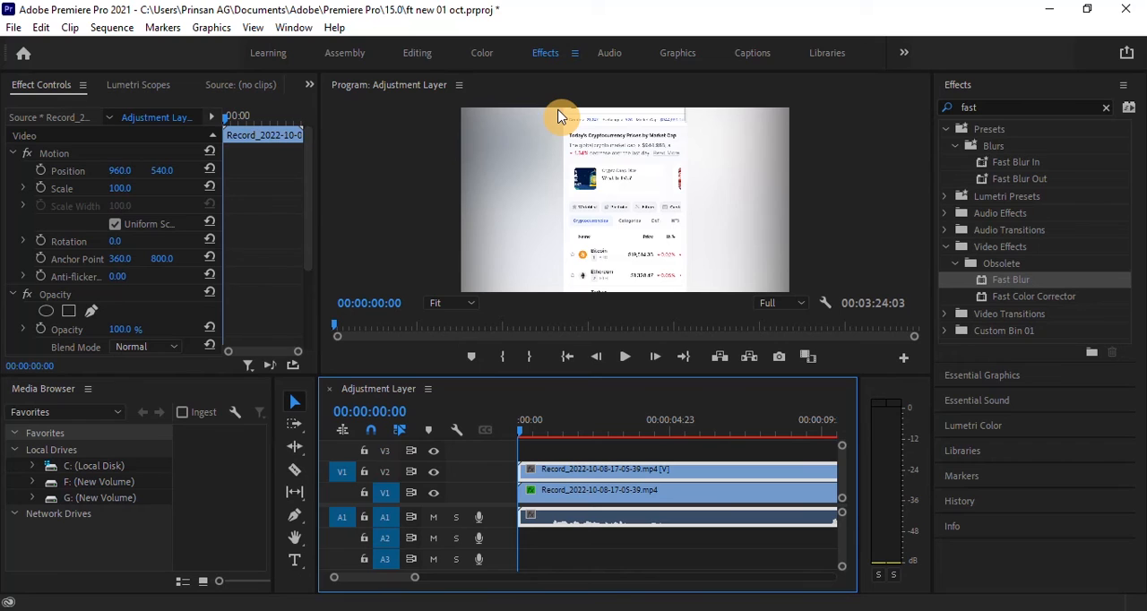
Step: Set the scale of the recording on V2 to 77 and play a few seconds of the sequence to check it
left_click(632, 199)
left_click(639, 473)
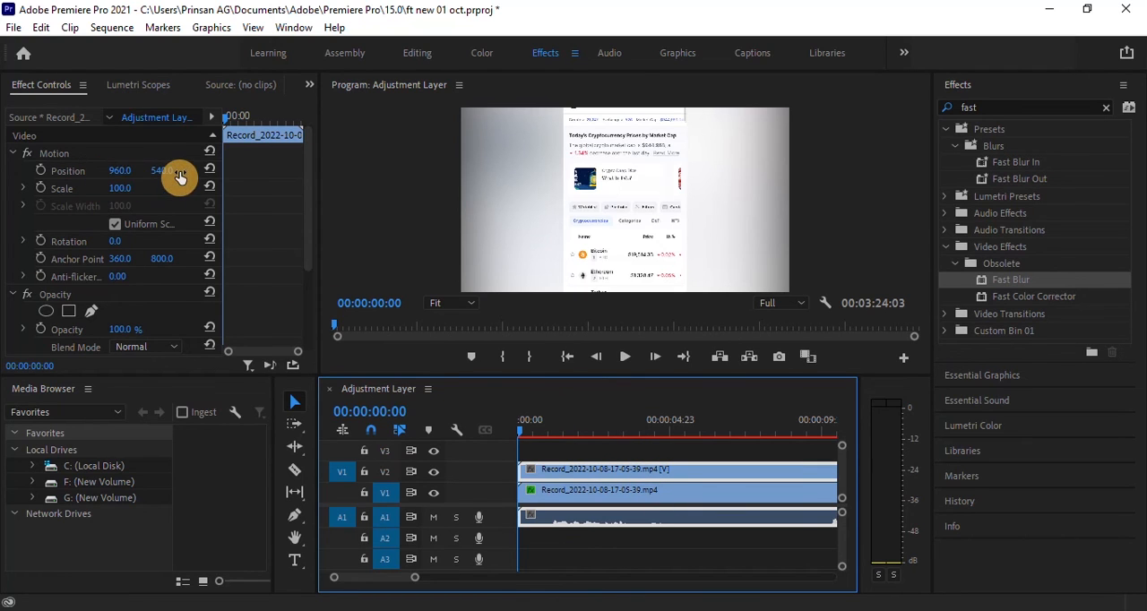
left_click(130, 194)
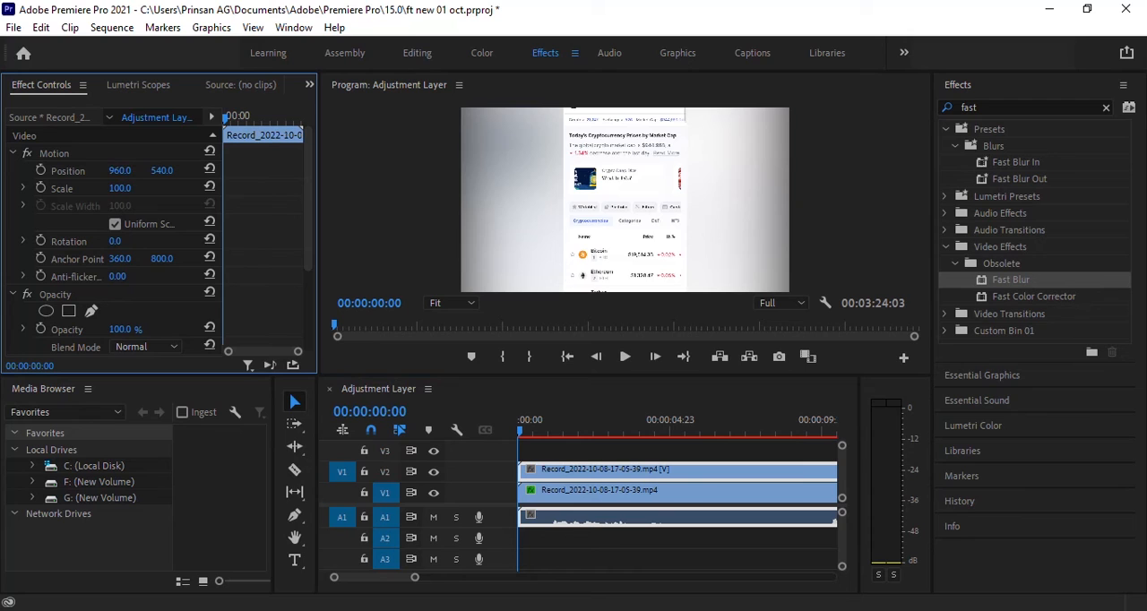
mouse_move(119, 188)
left_mouse_down()
mouse_move(87, 188)
mouse_move(123, 188)
left_mouse_up()
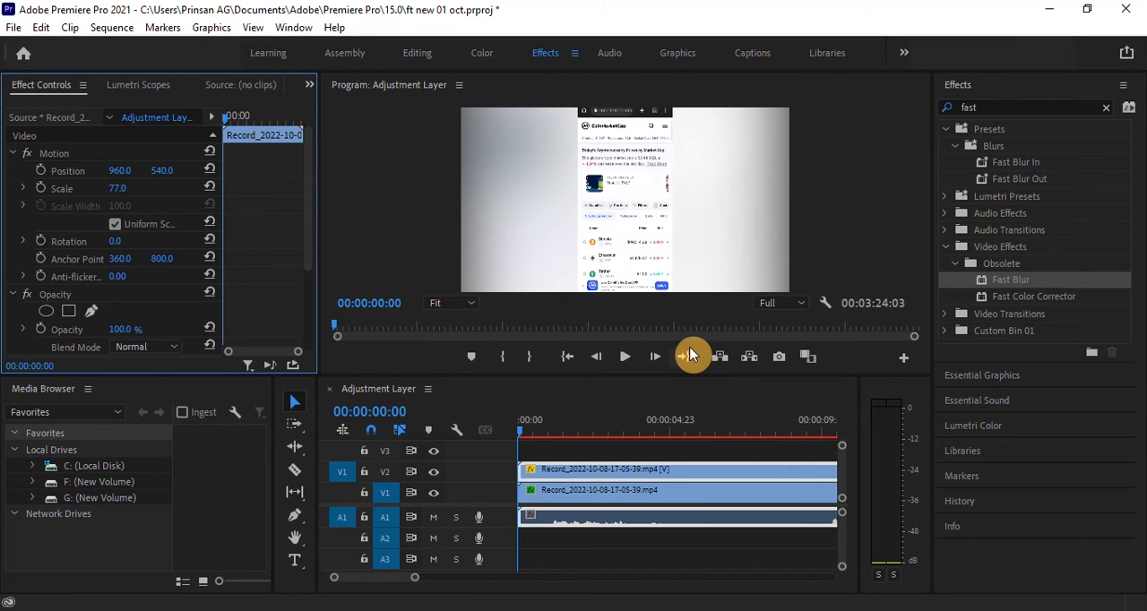
key("space")
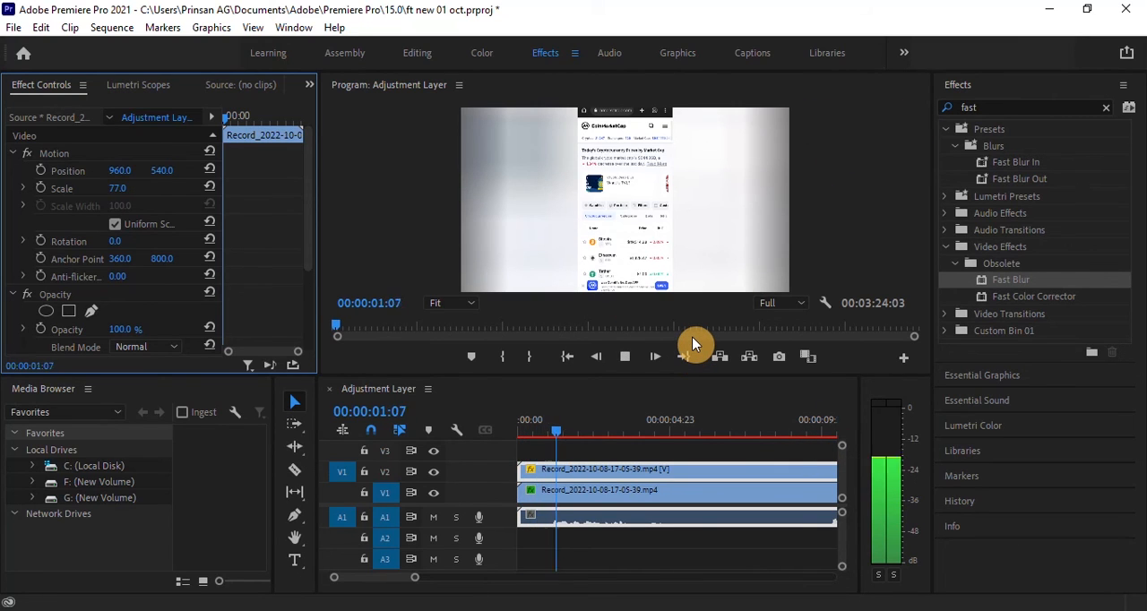
key("space")
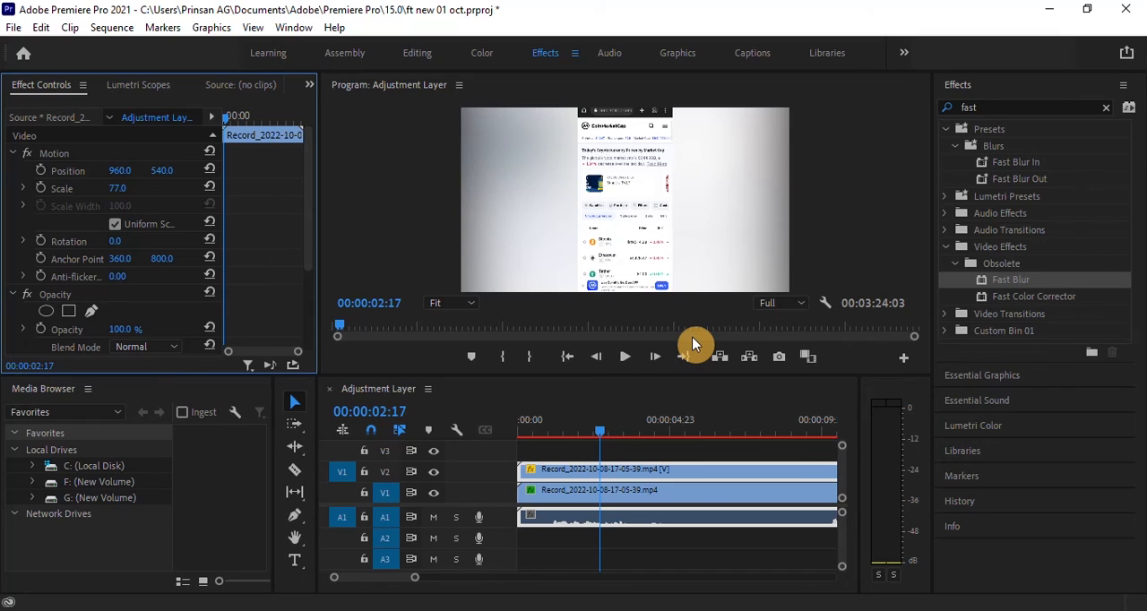